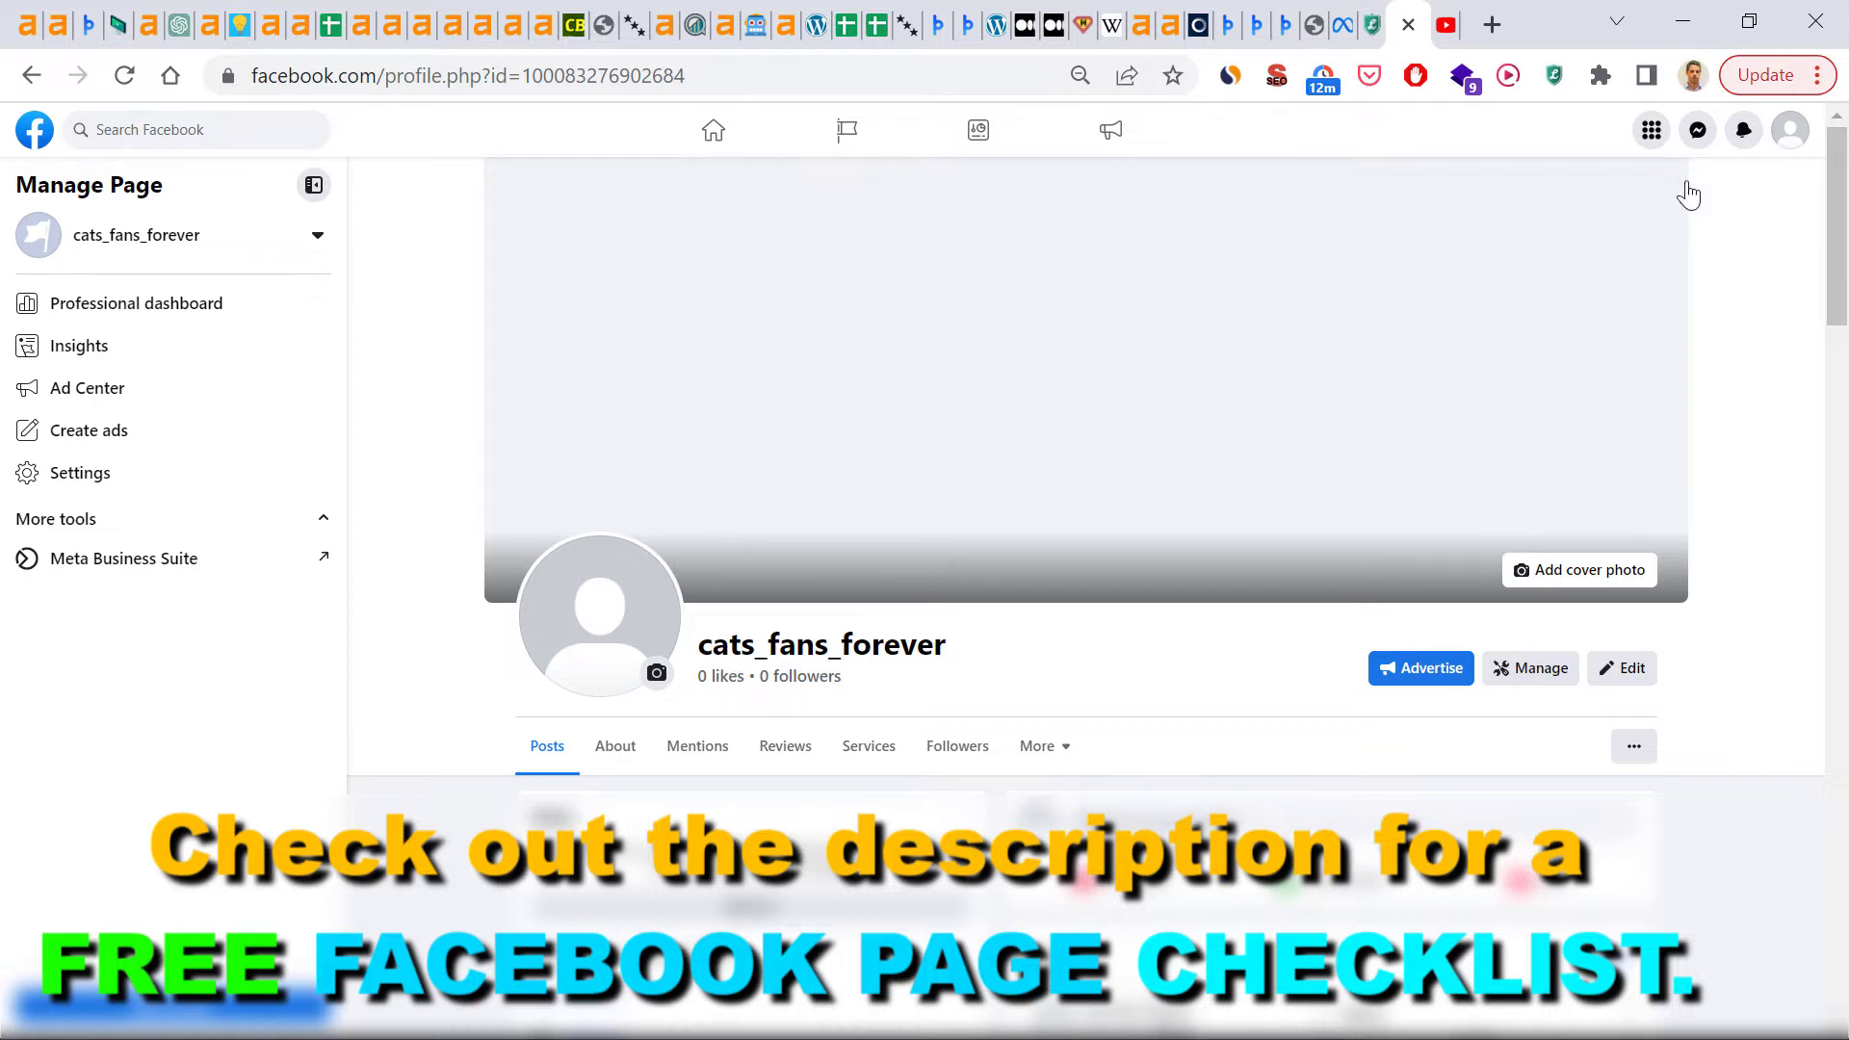
Step: Reach the page's Settings and start editing the Username row
click(1789, 133)
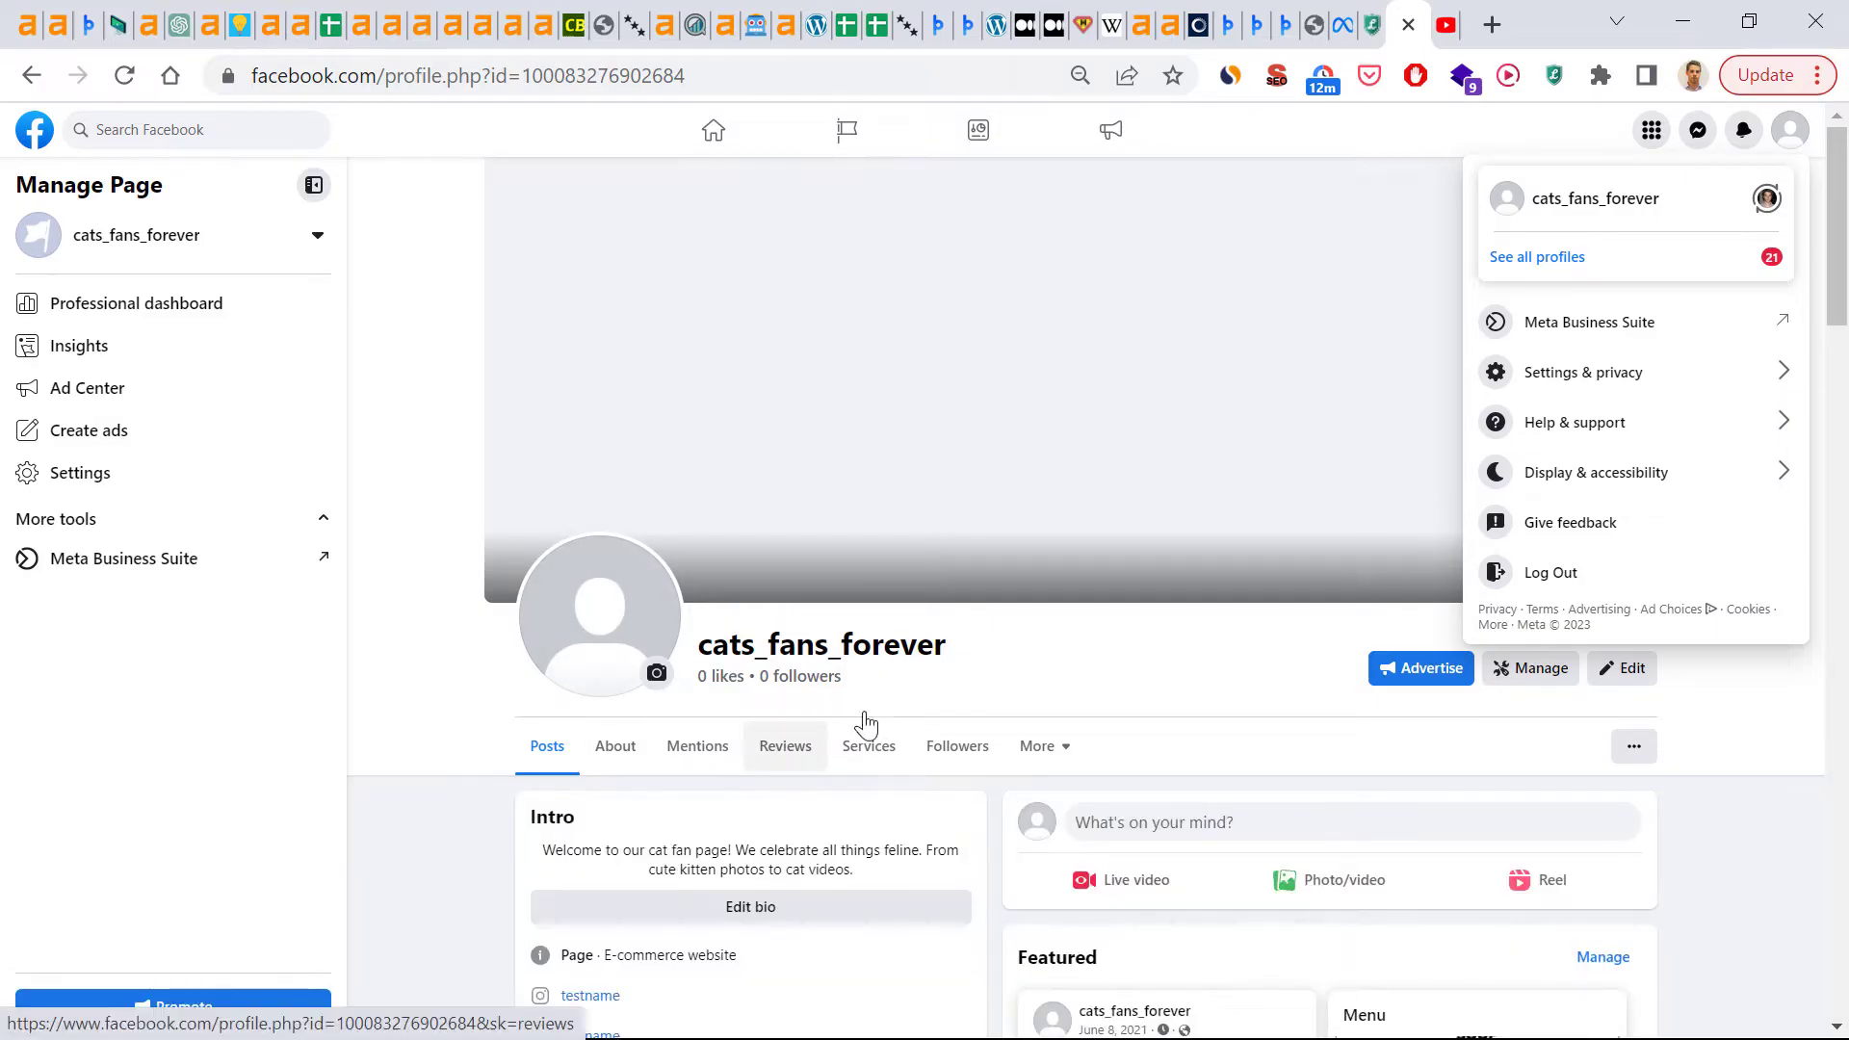
click(889, 631)
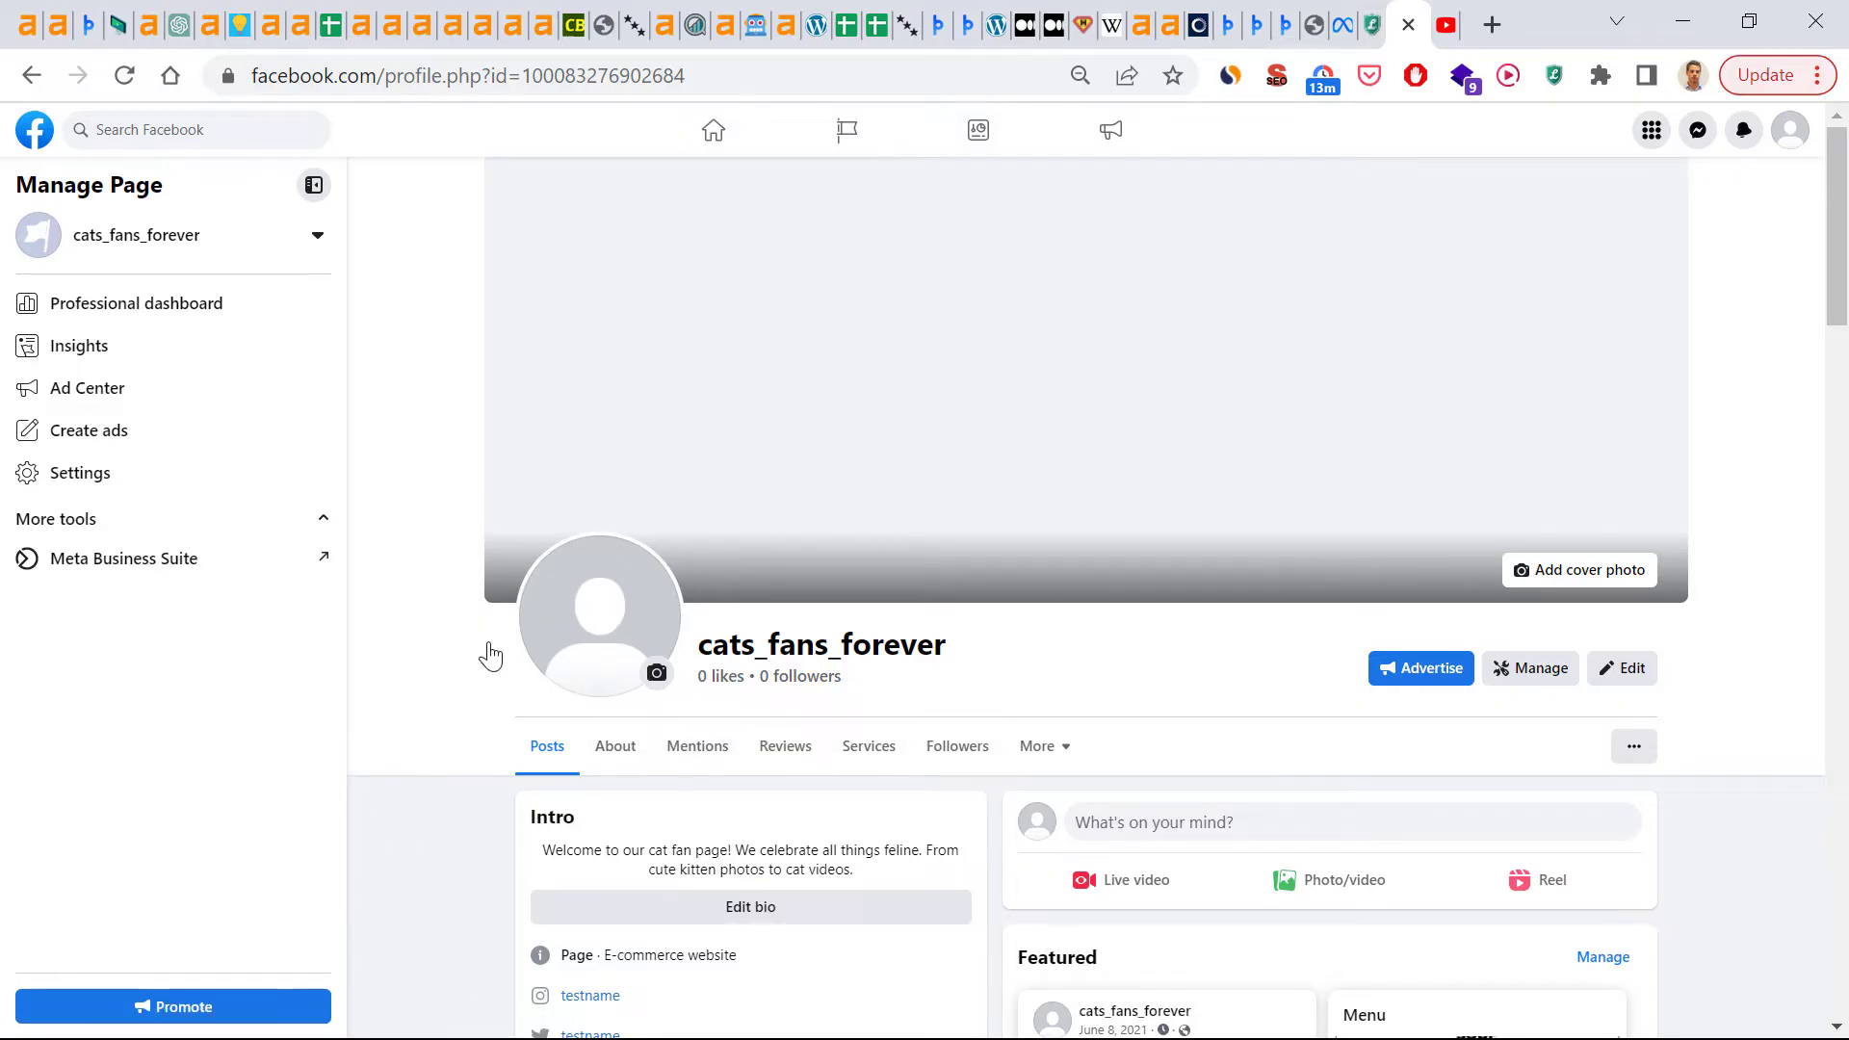
click(127, 479)
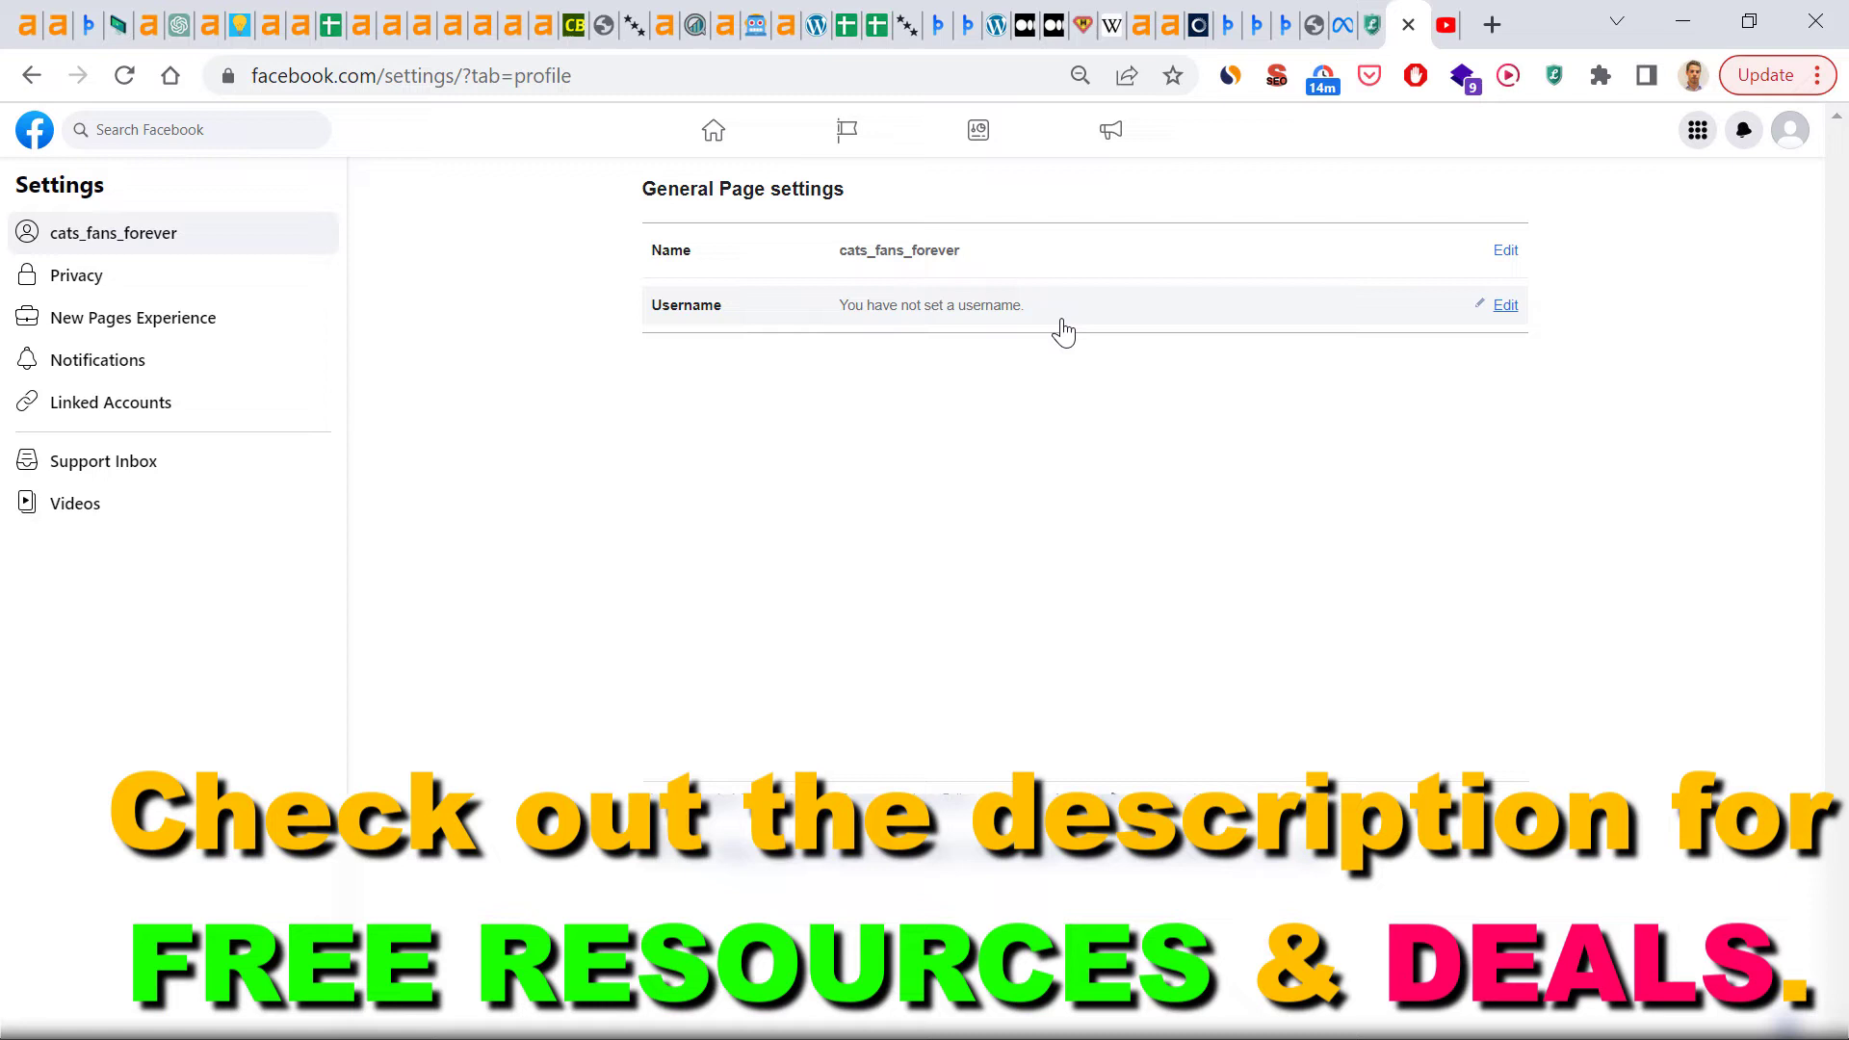
click(1503, 309)
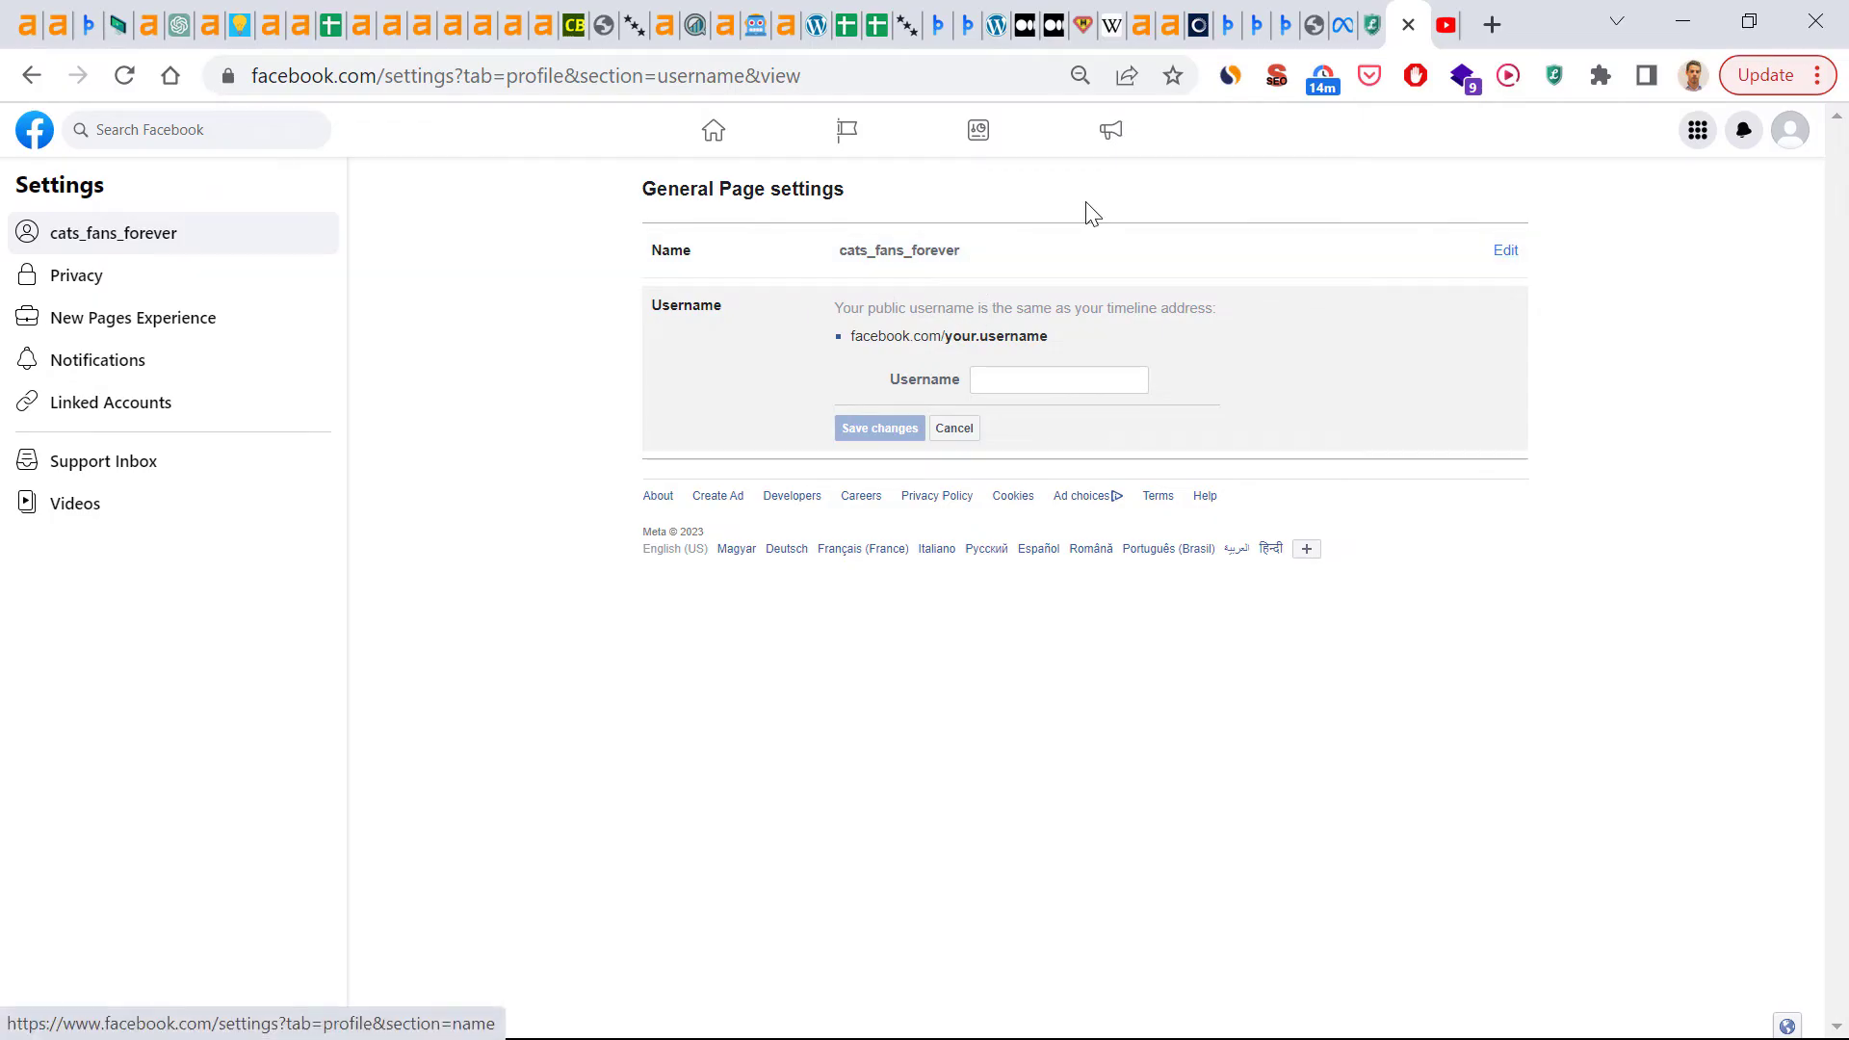
Step: Enter catsfansforever as the username, trimming trailing dashes until it shows as available
click(1021, 395)
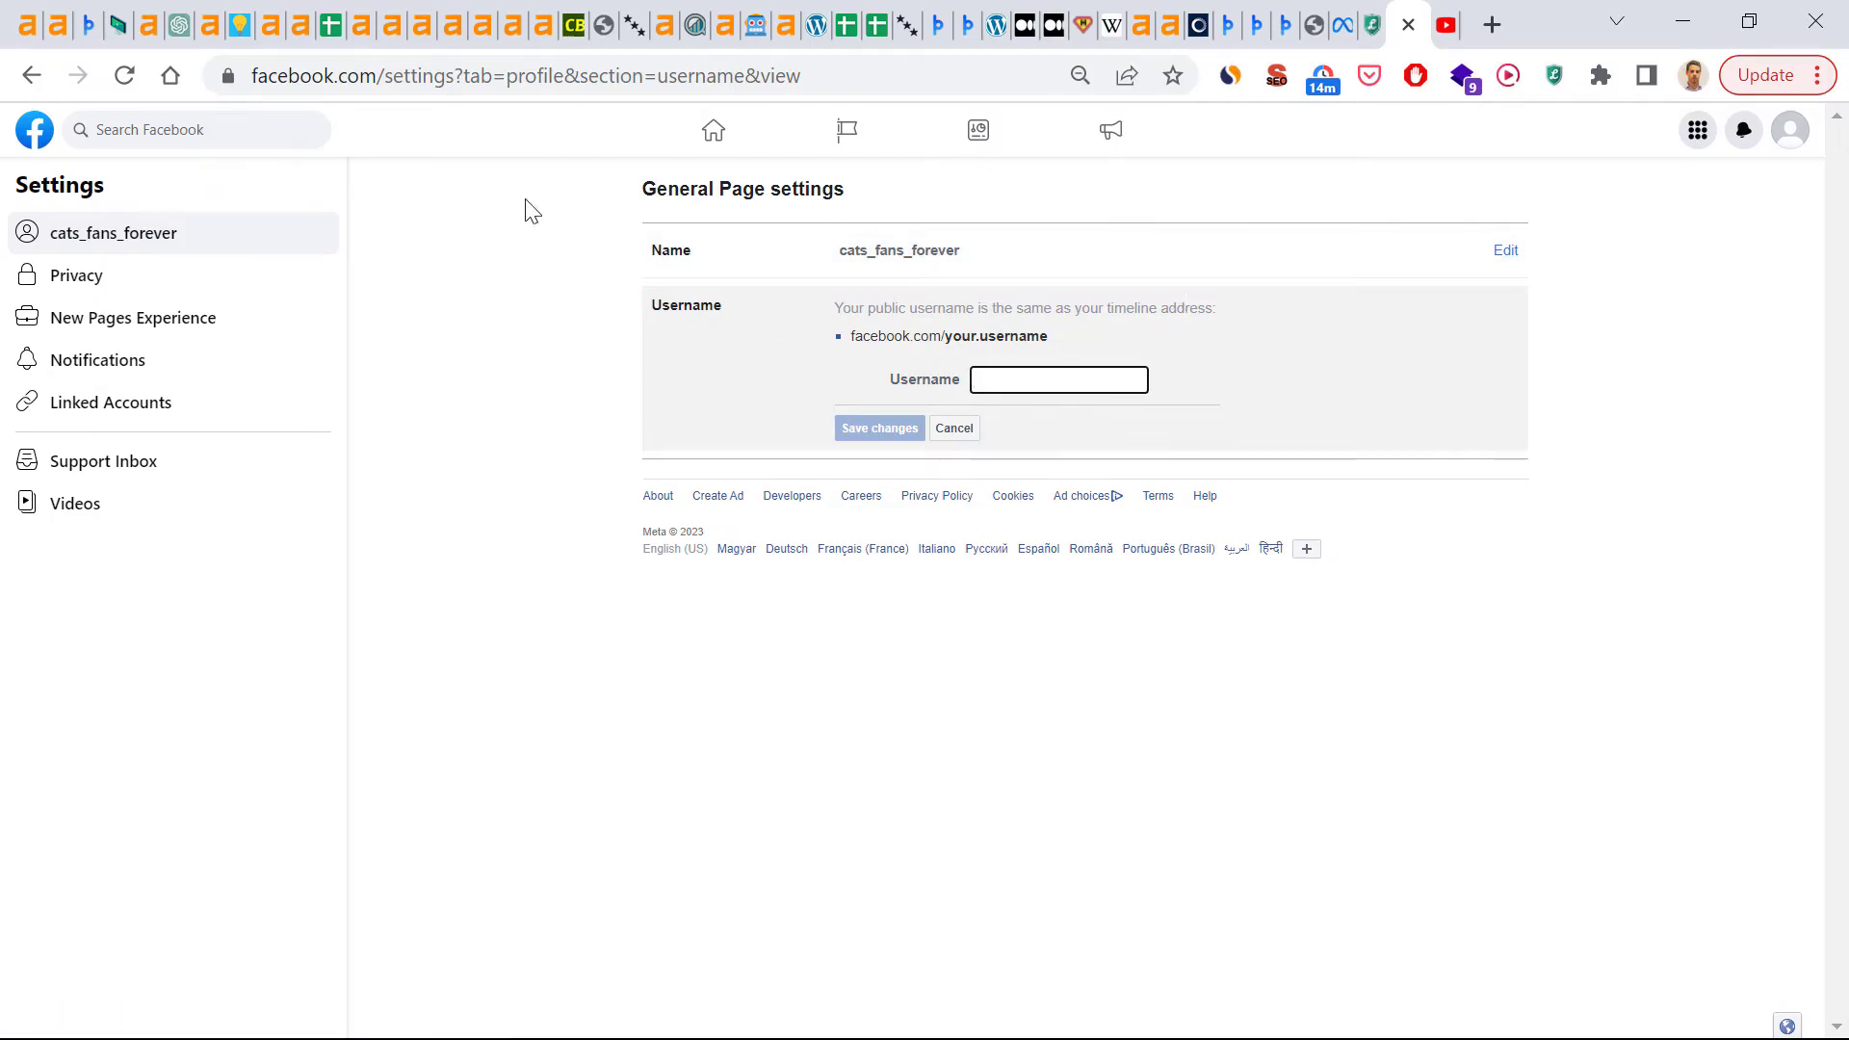
text(catsfansforever)
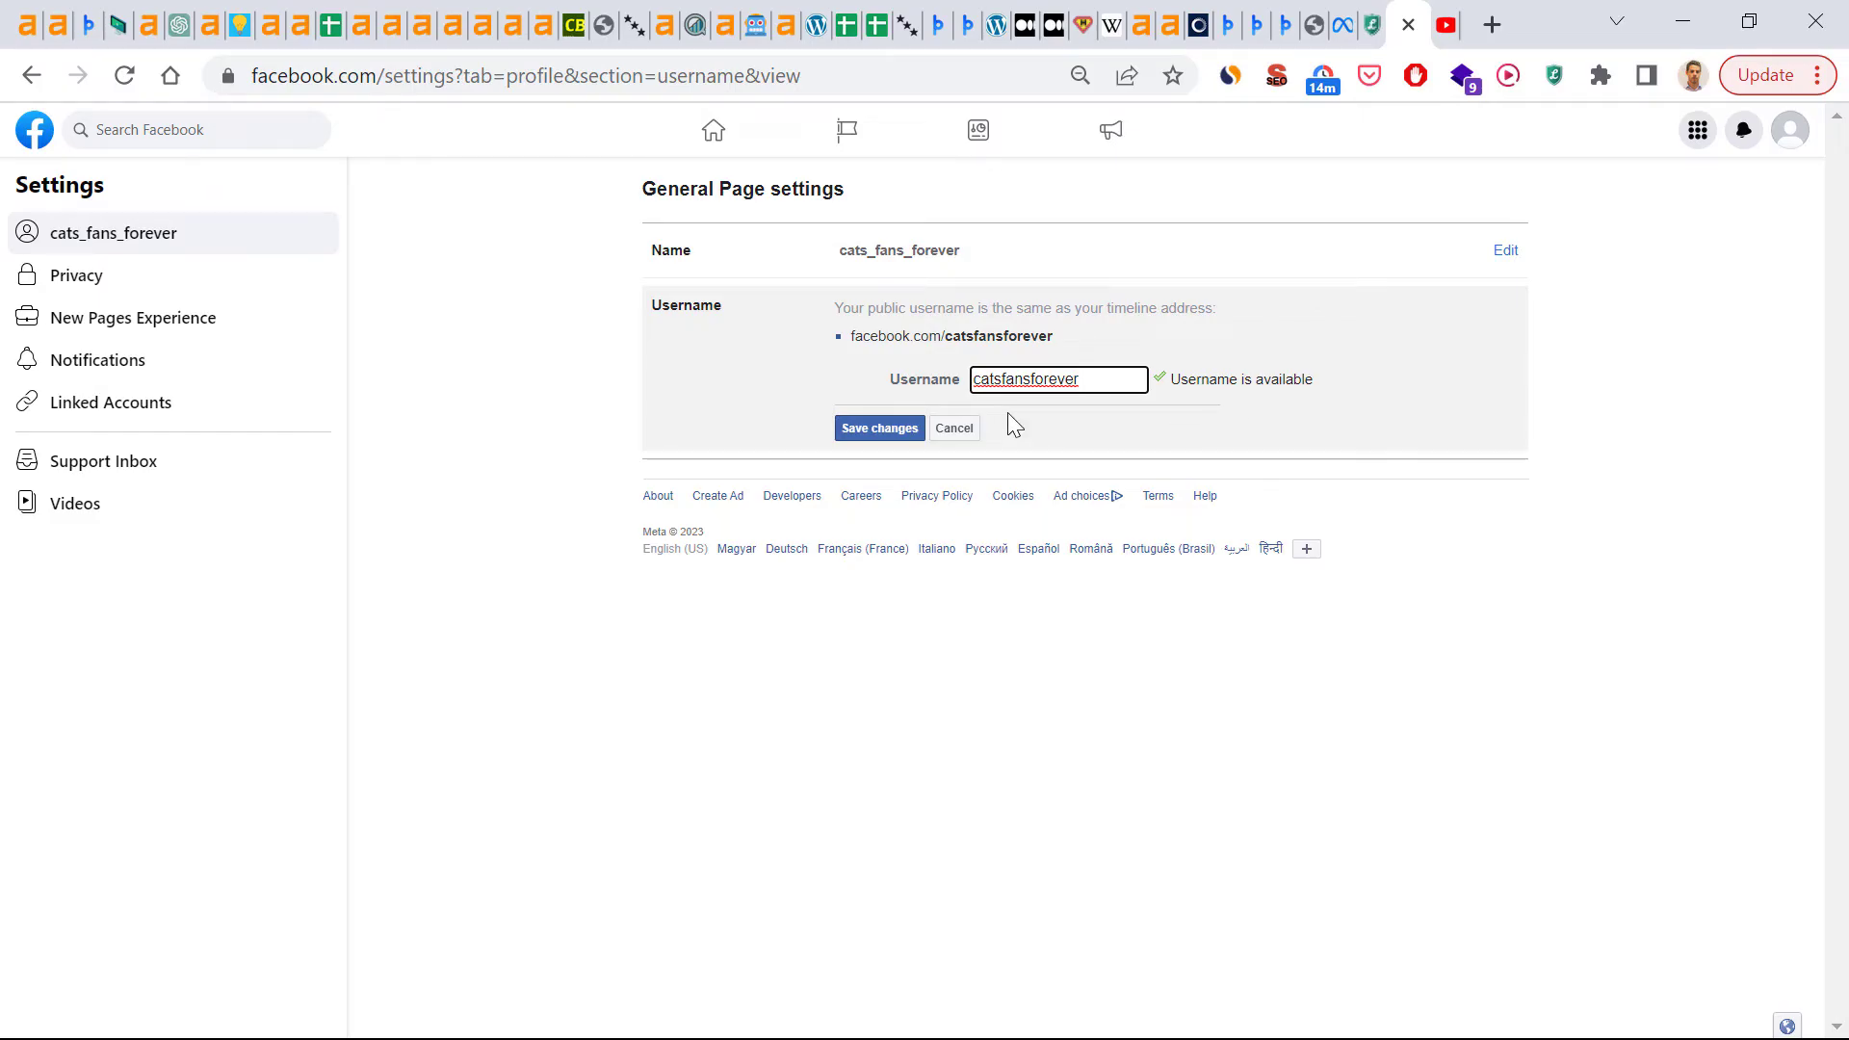
text(--)
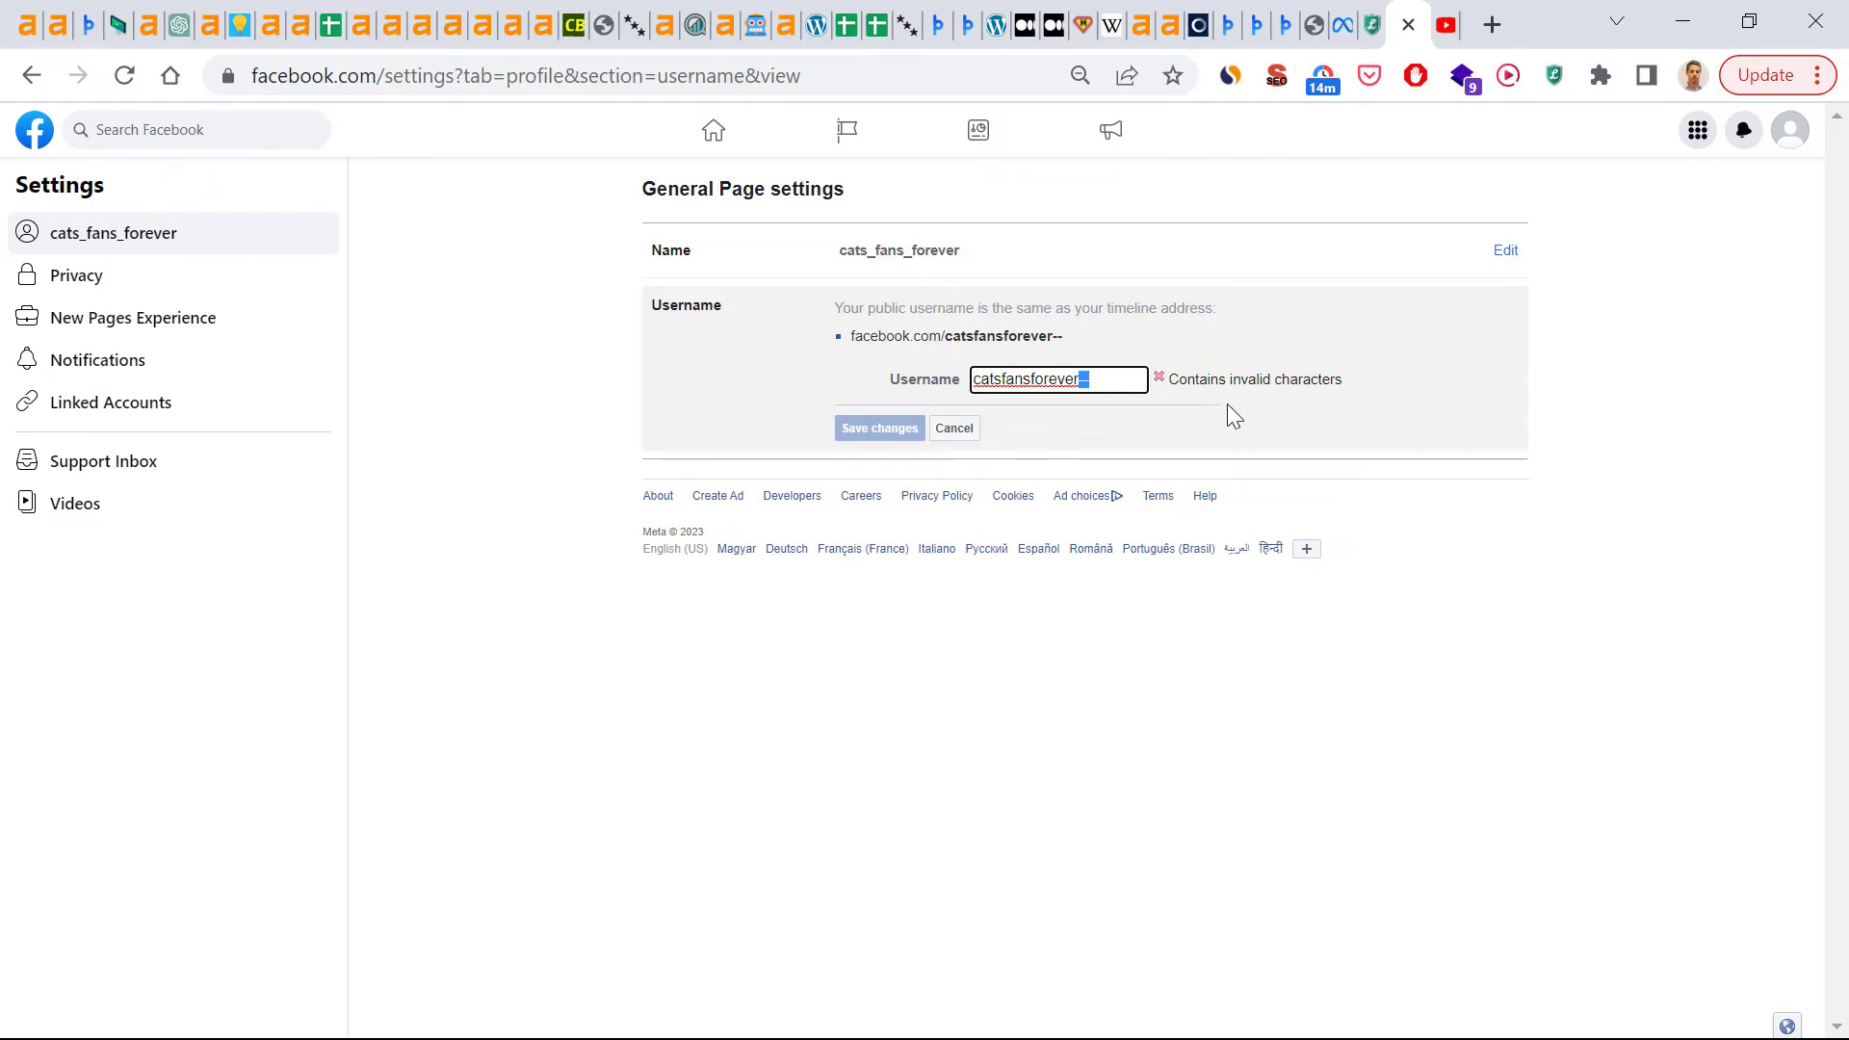
key(BackSpace)
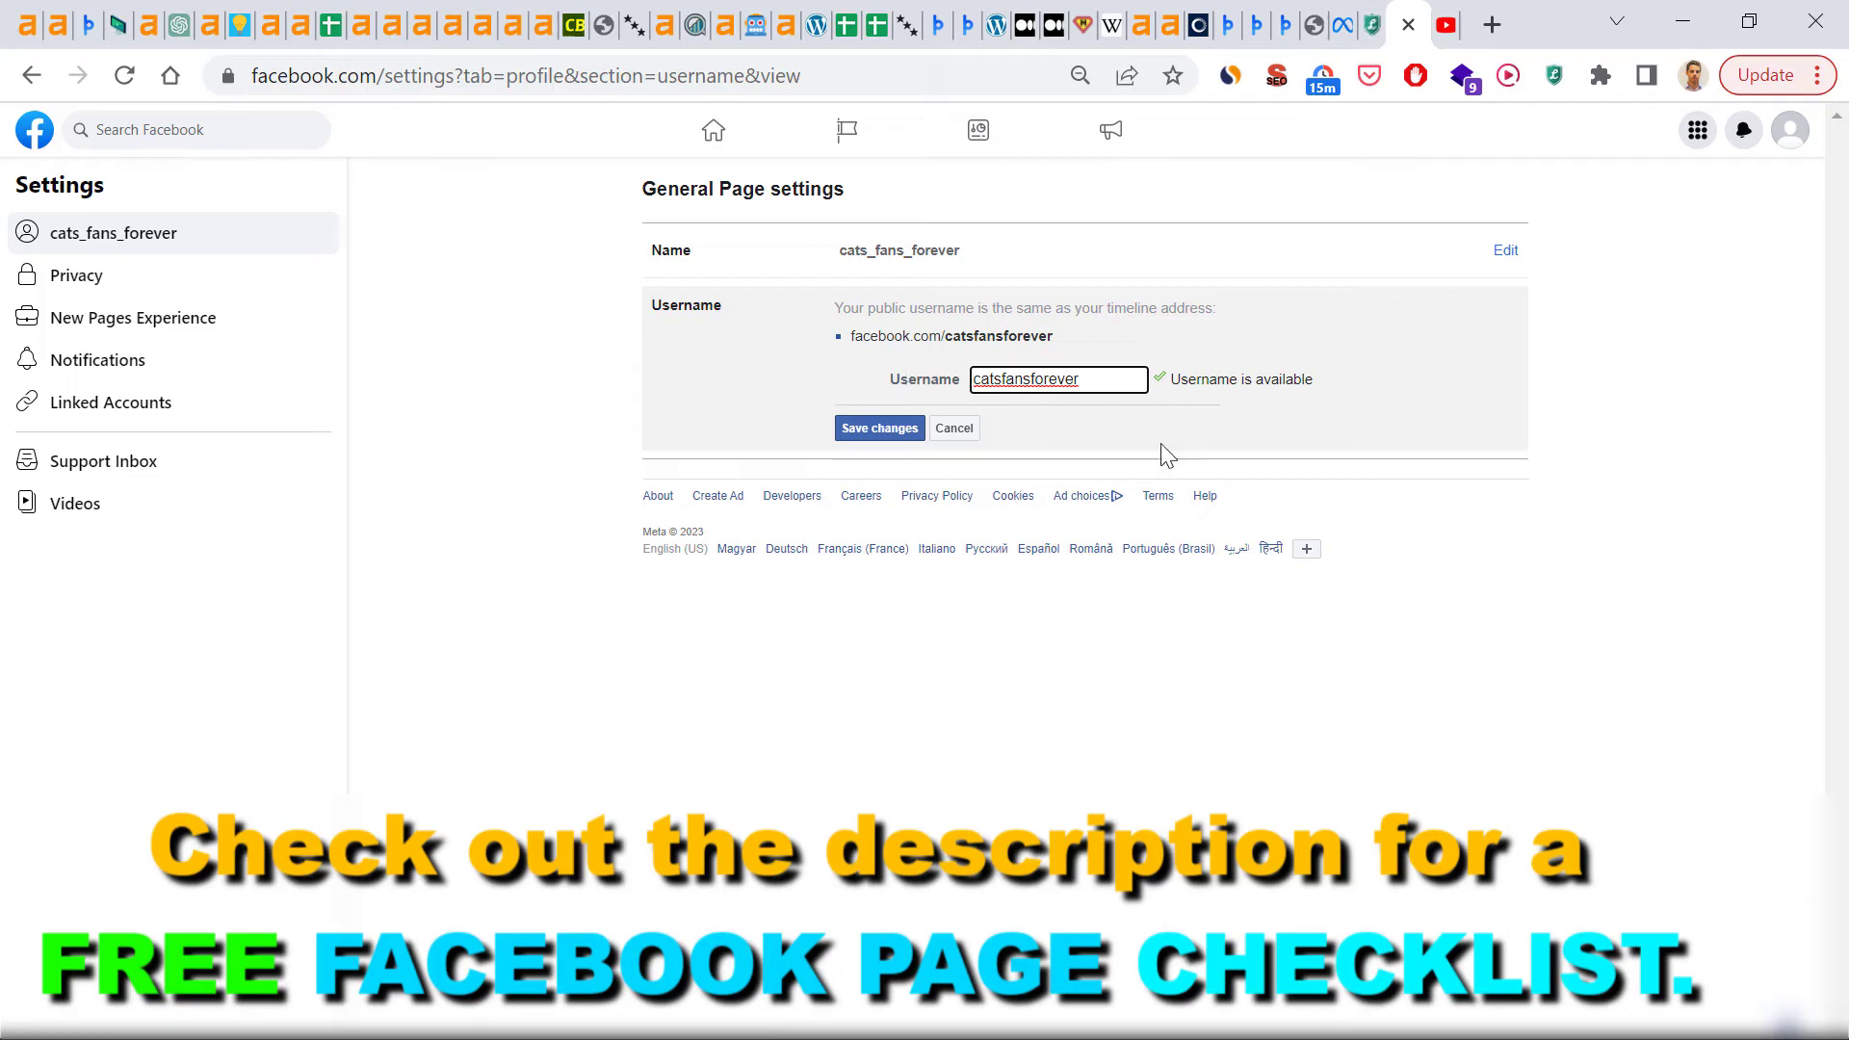
Step: Save the username and confirm with the password, giving the address facebook.com/catsfansforever
click(873, 433)
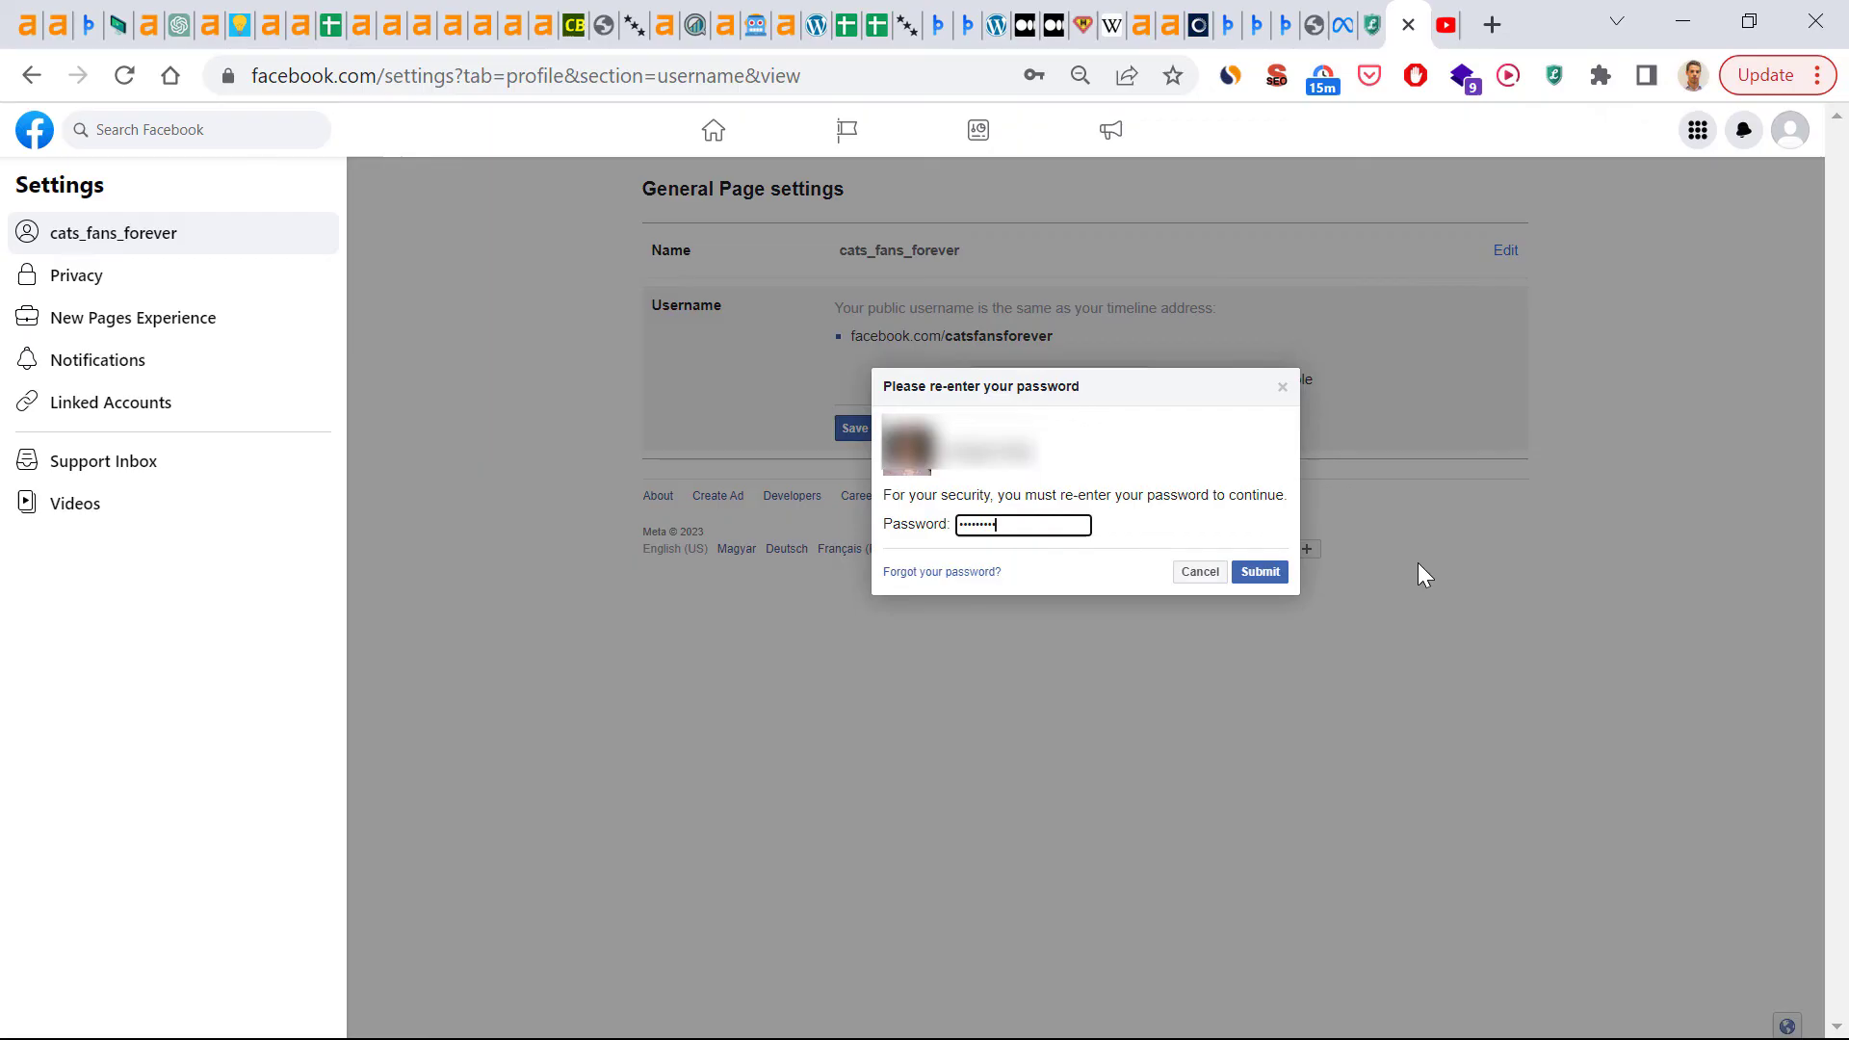
click(1263, 575)
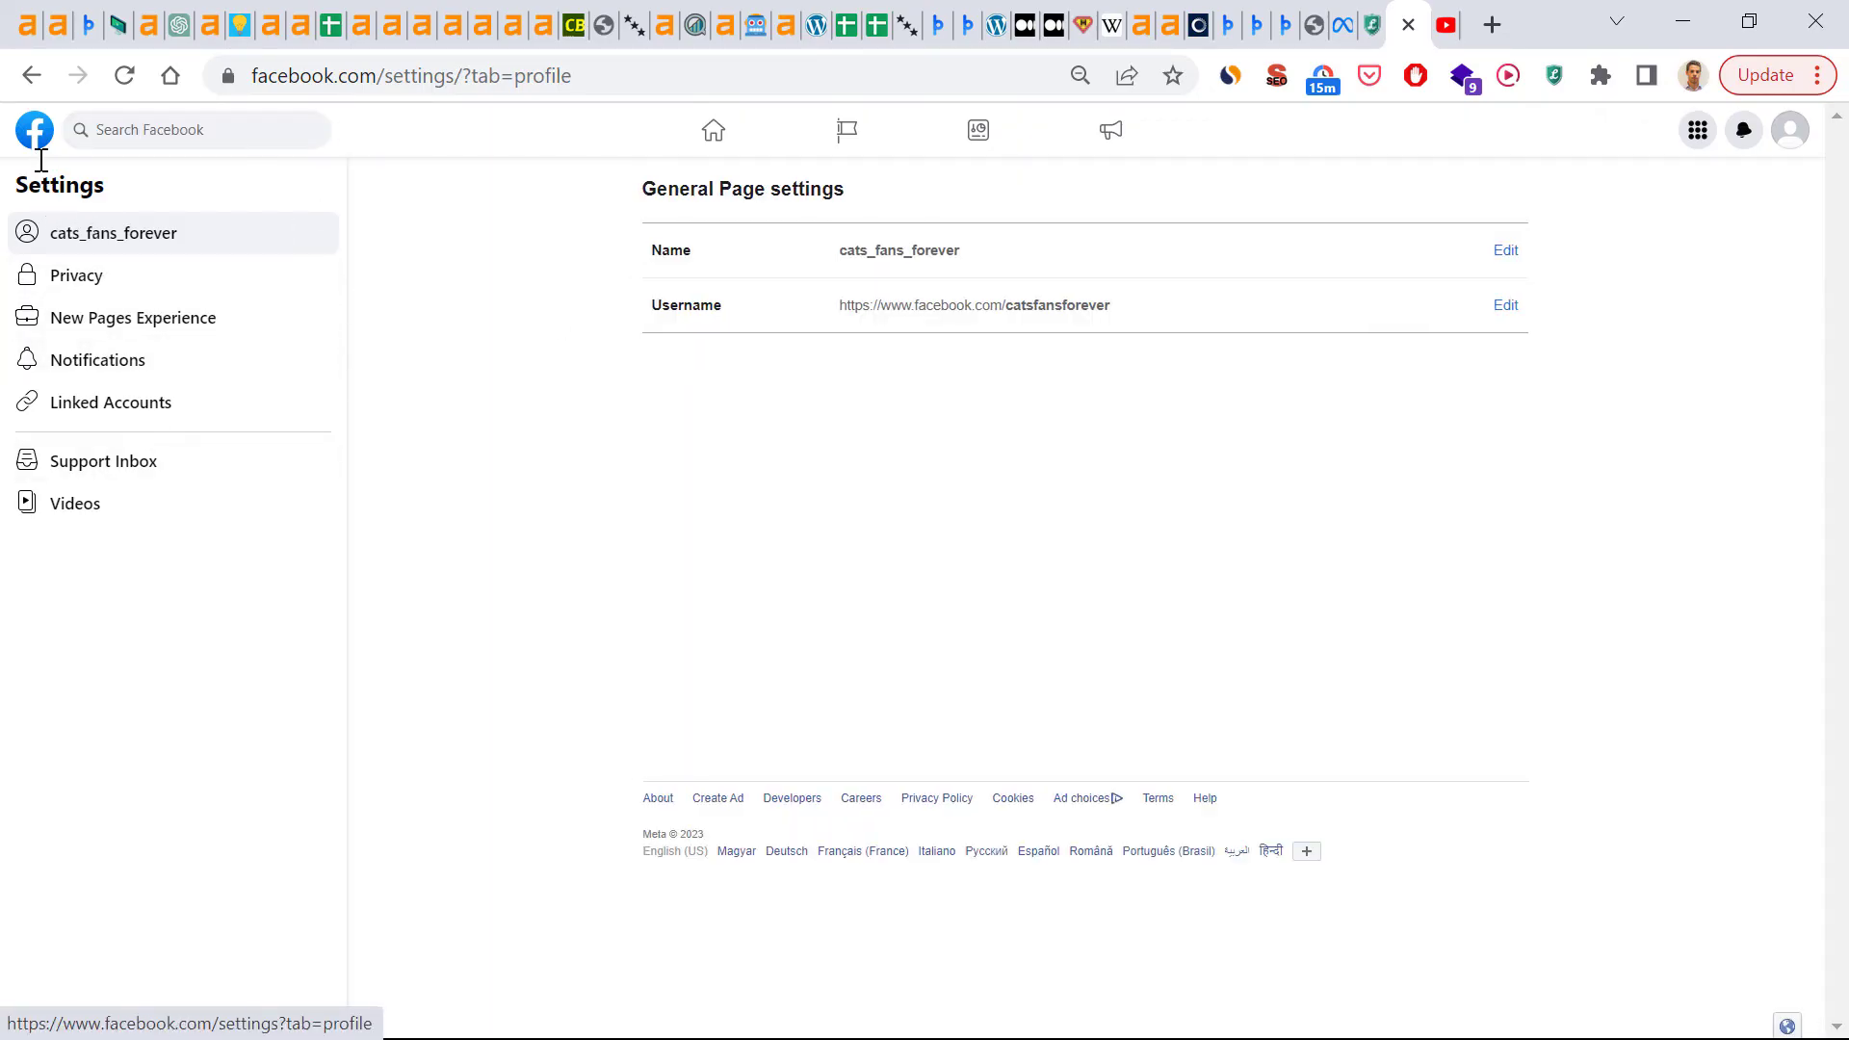
Step: Return to the cats_fans_forever page via the Facebook logo to verify the new URL
click(37, 140)
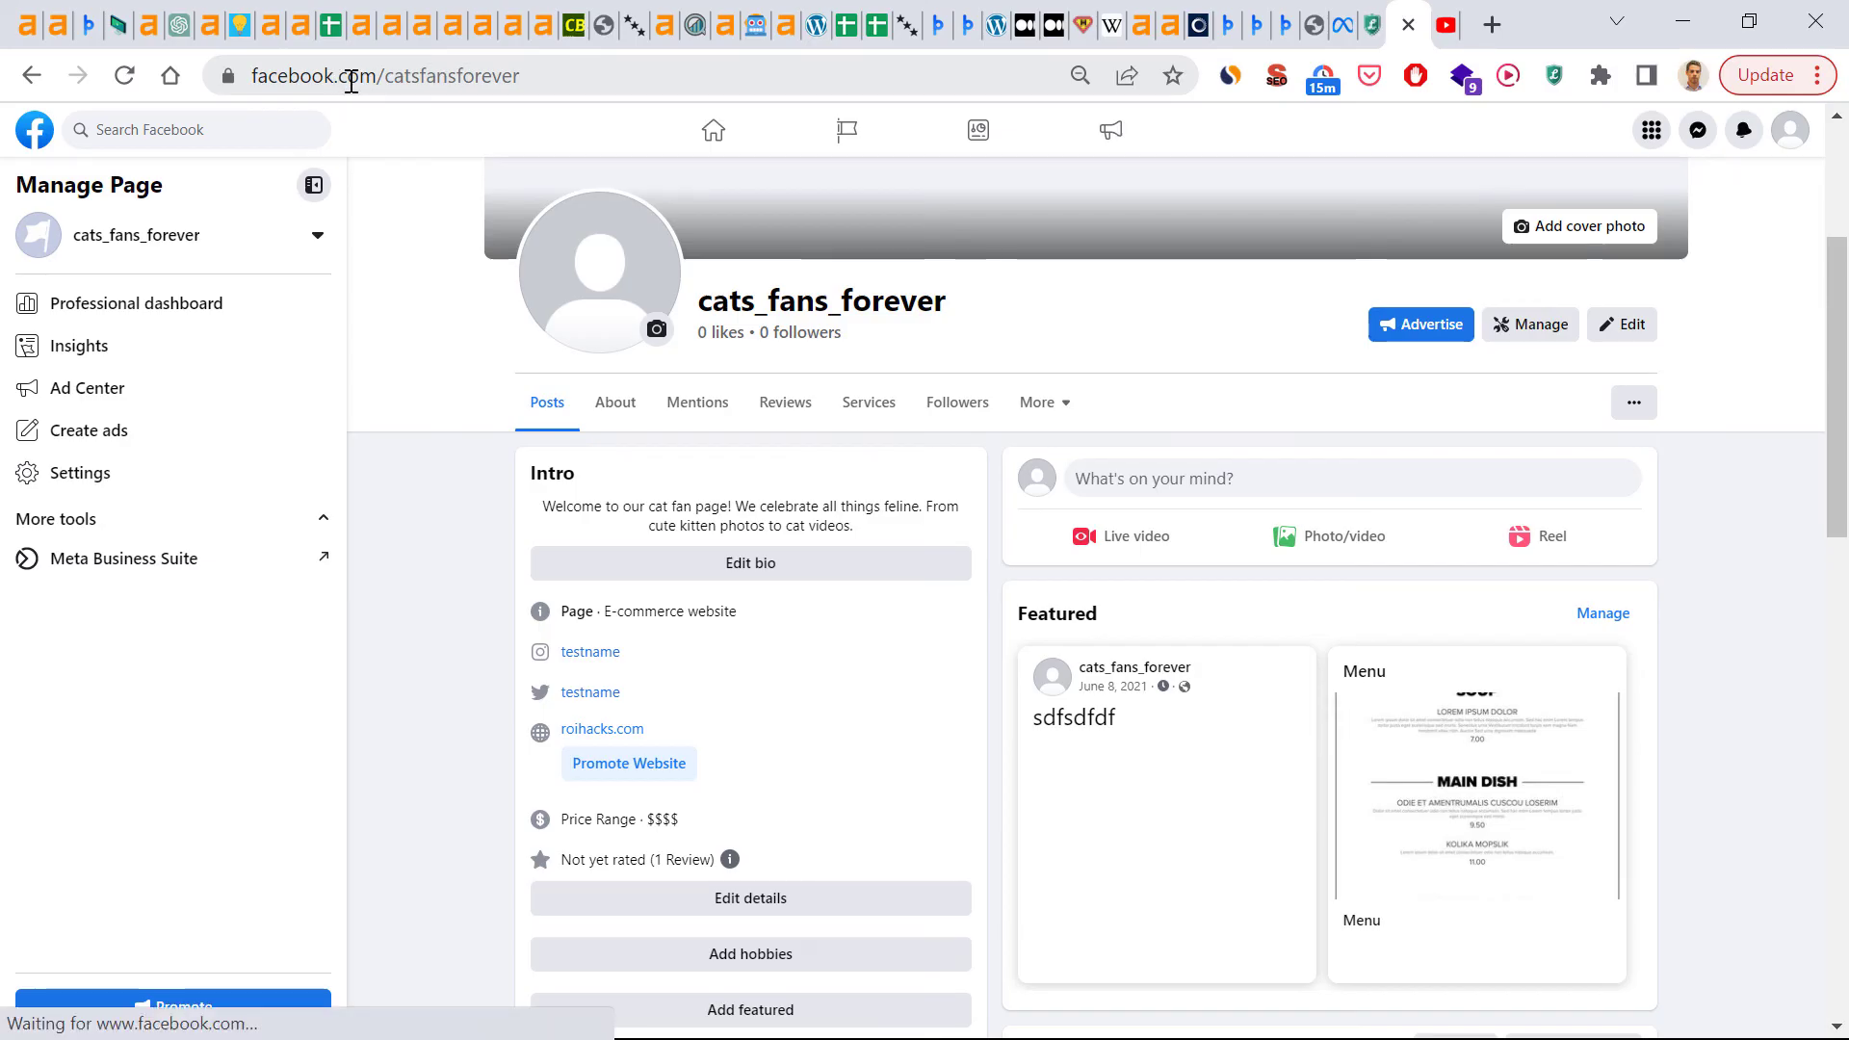